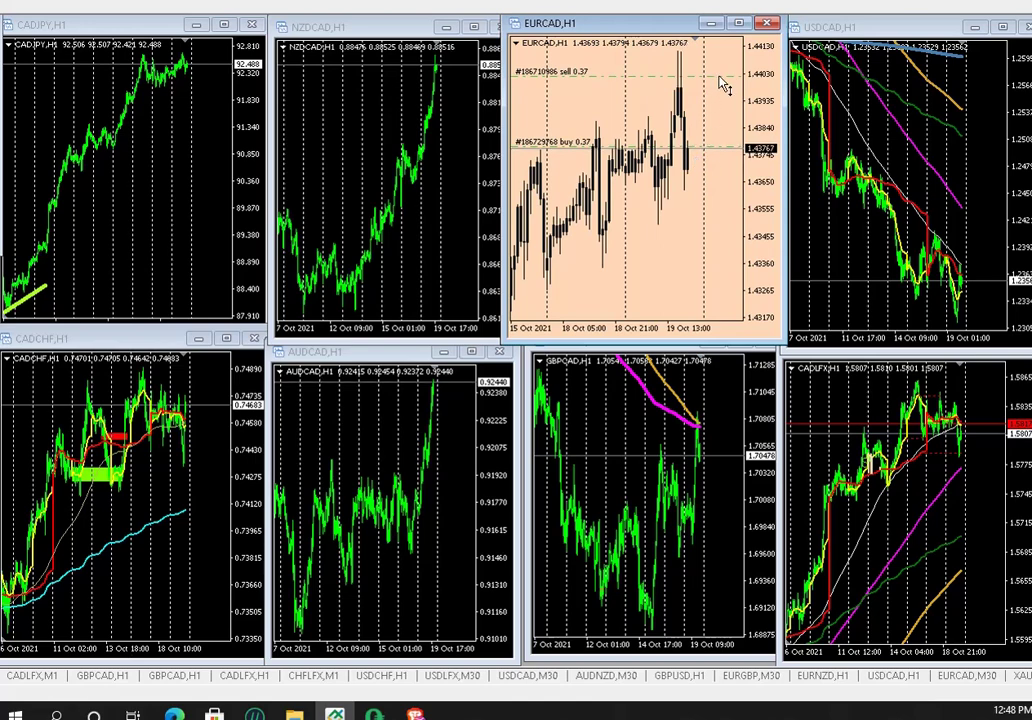
- Close the 0.37-lot sell order on the EURCAD H1 chart
right_click(719, 77)
click(777, 108)
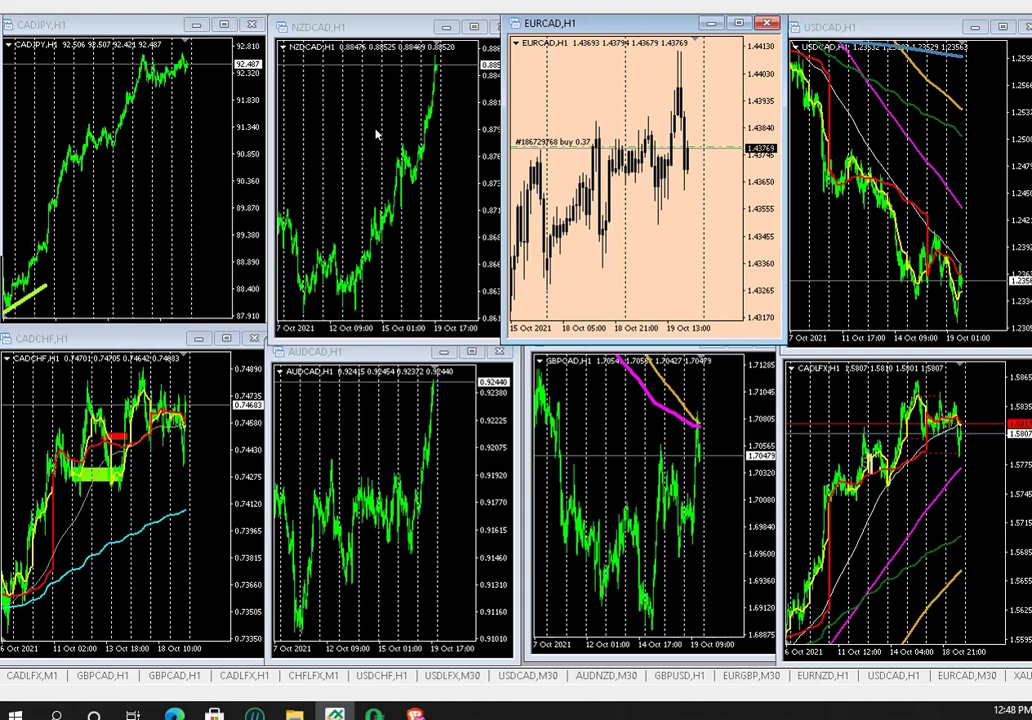
- Examine the October uptrend on the CADJPY H1 chart with the crosshair
click(217, 172)
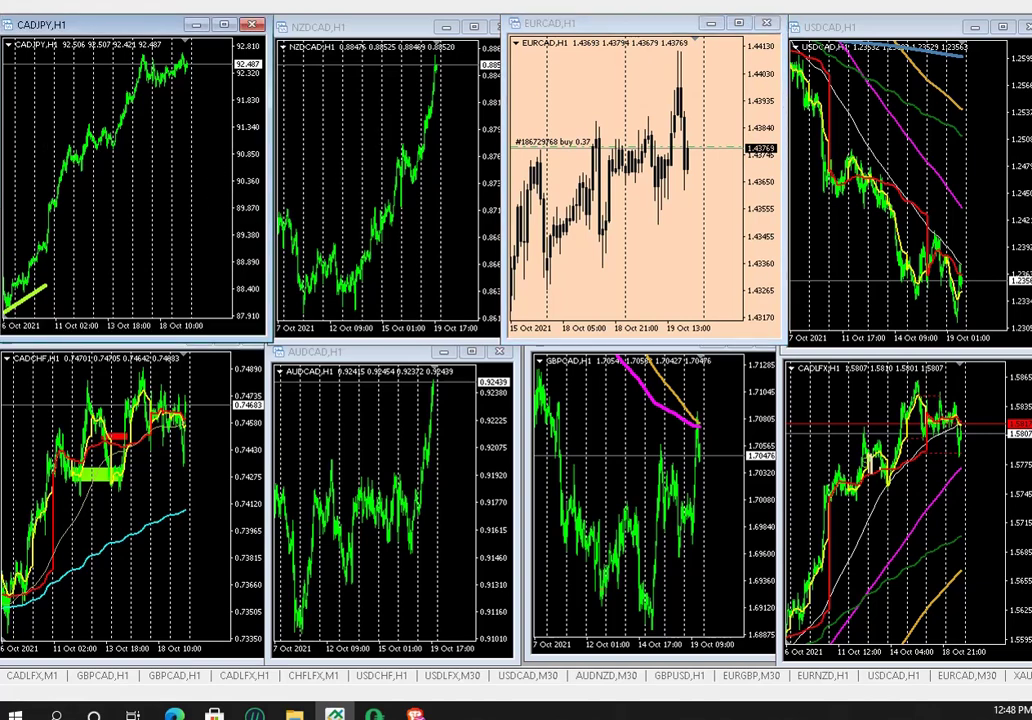
middle_click(150, 68)
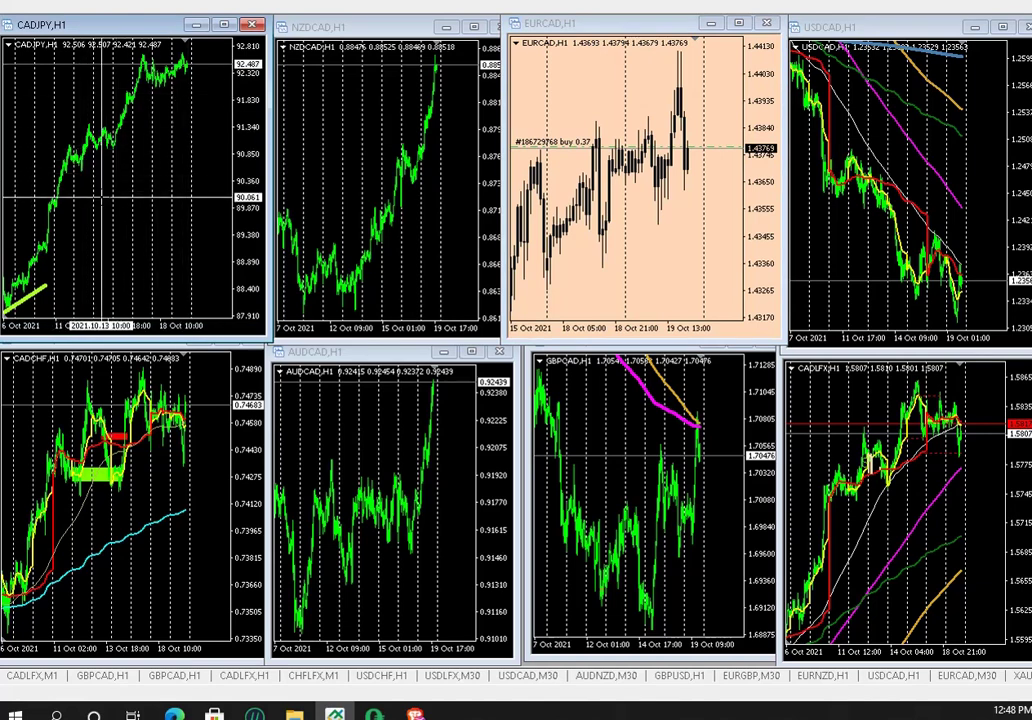
middle_click(161, 175)
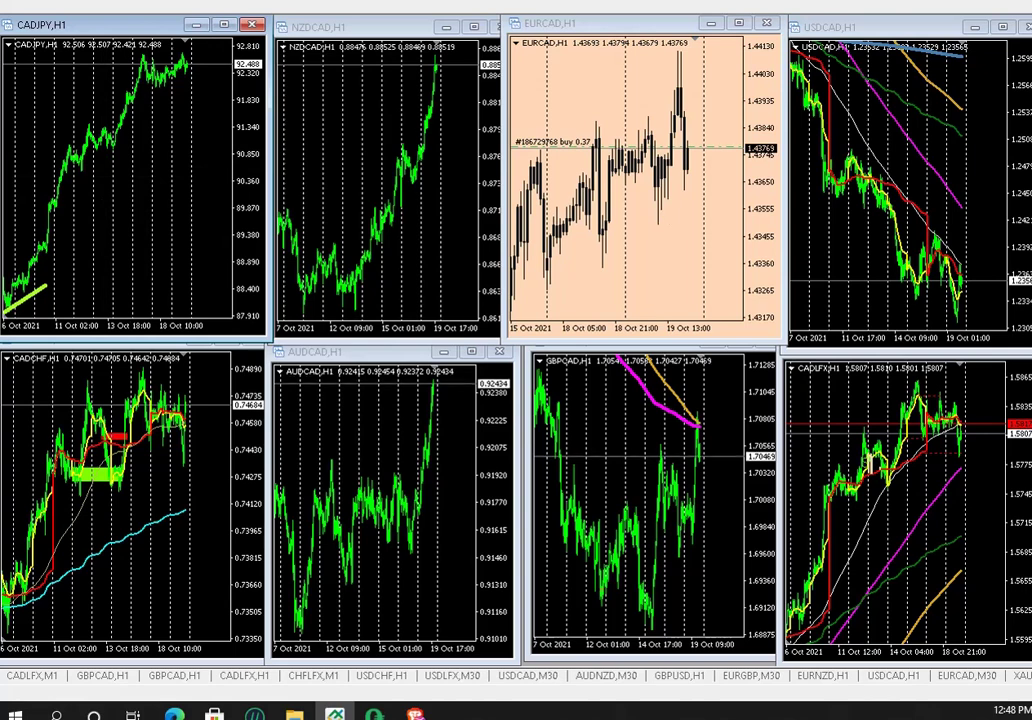
- Place the EURJPY H1 chart window below CADJPY and zoom it out to cover the period from 6 October 2021
drag(0, 94, 152, 359)
drag(137, 578, 136, 660)
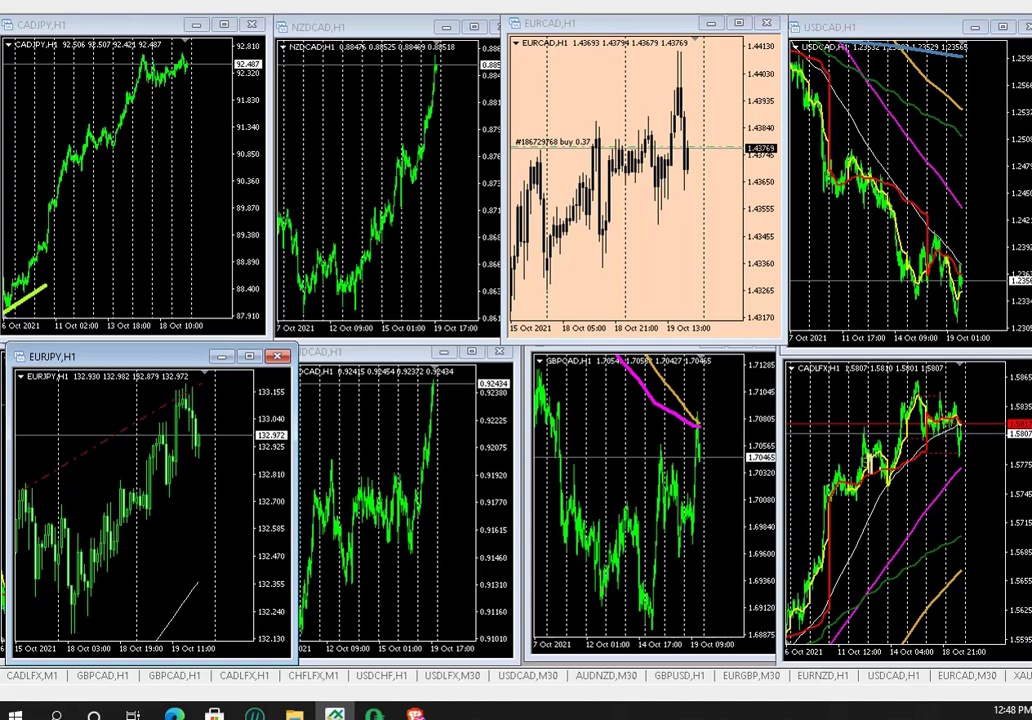
key(minus)
key(minus)
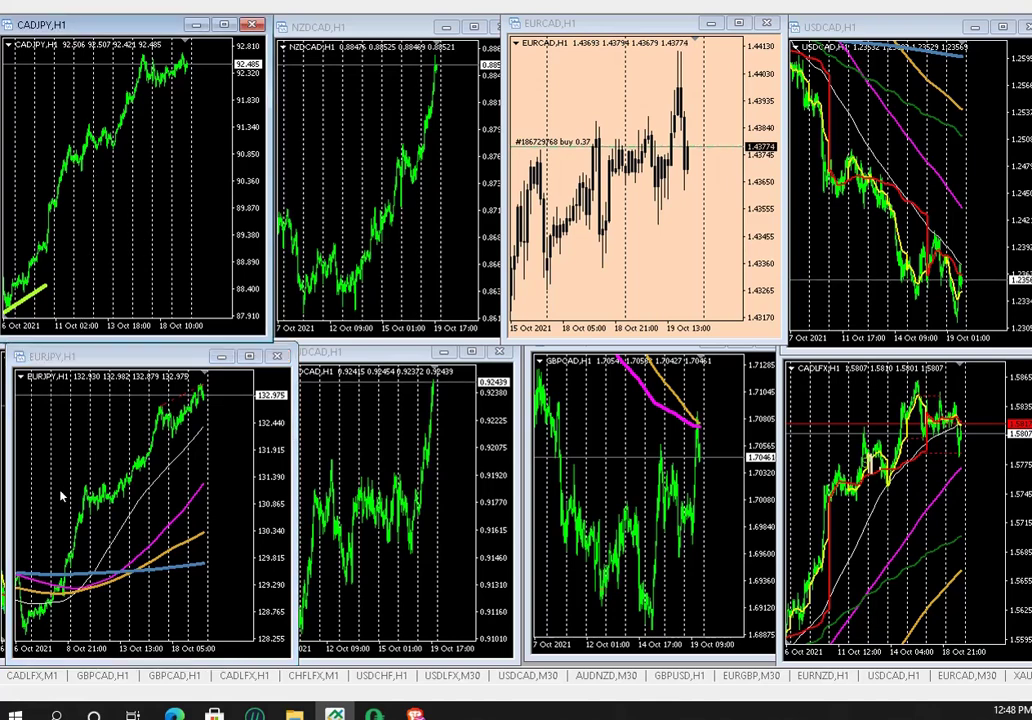
- Measure the initial EURJPY rise from its early-October low with the crosshair
middle_click(173, 382)
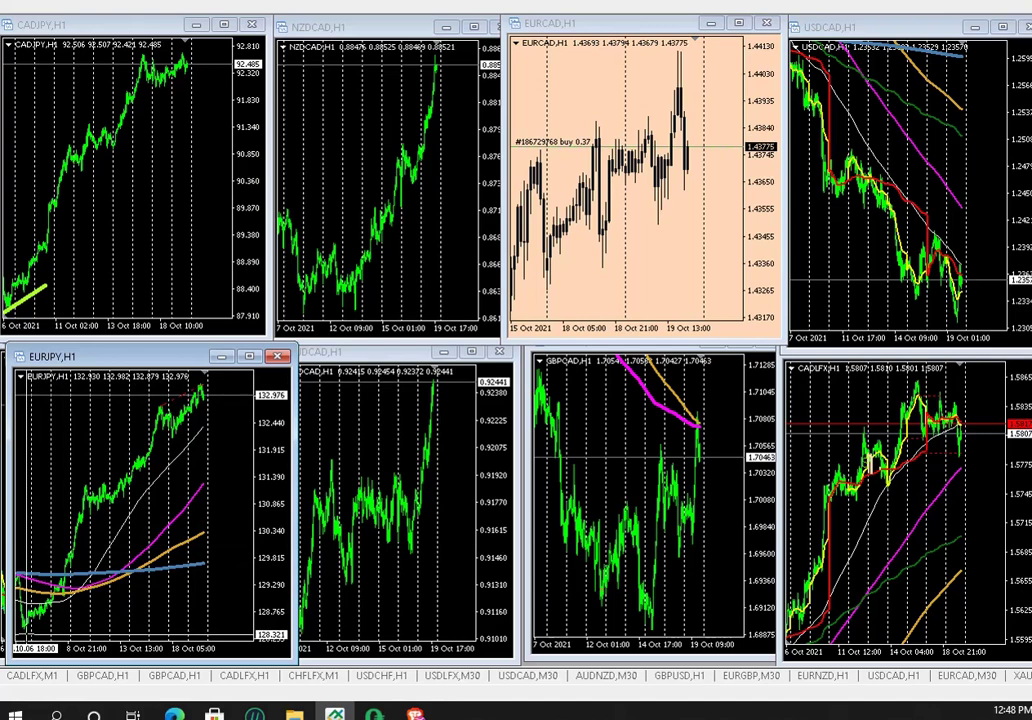
drag(22, 635, 30, 602)
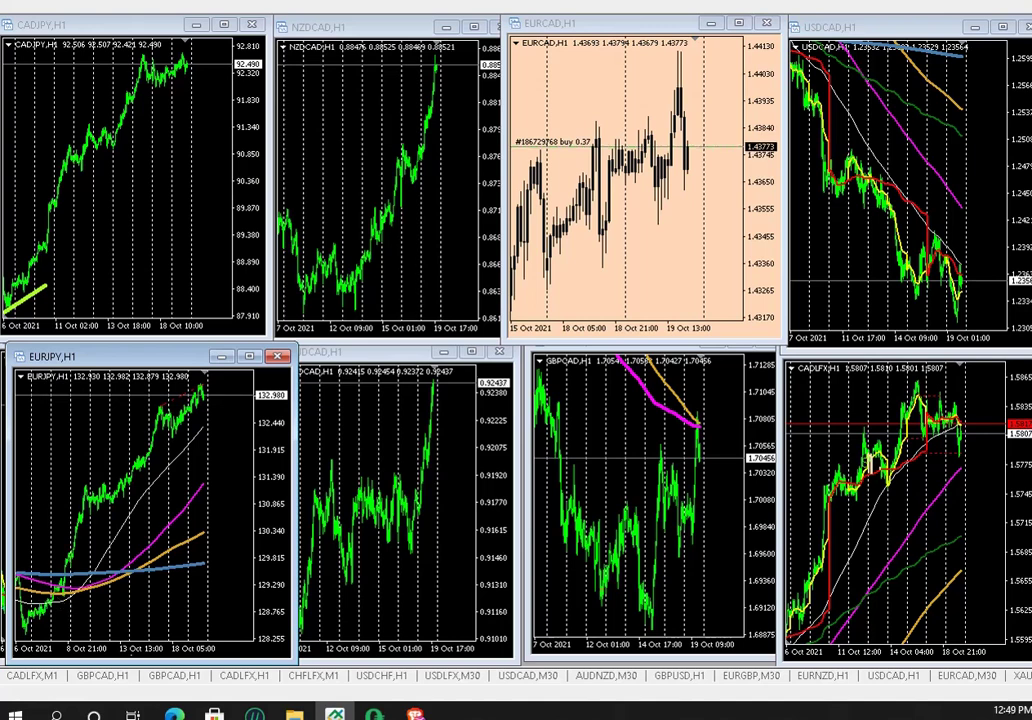
middle_click(33, 636)
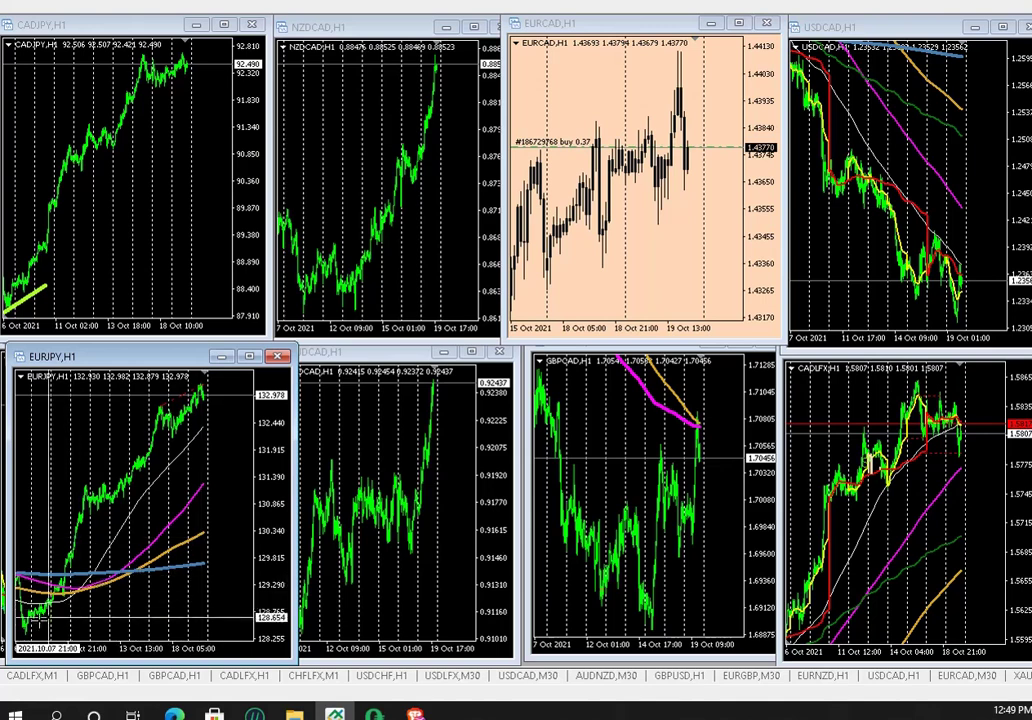
drag(33, 634, 50, 597)
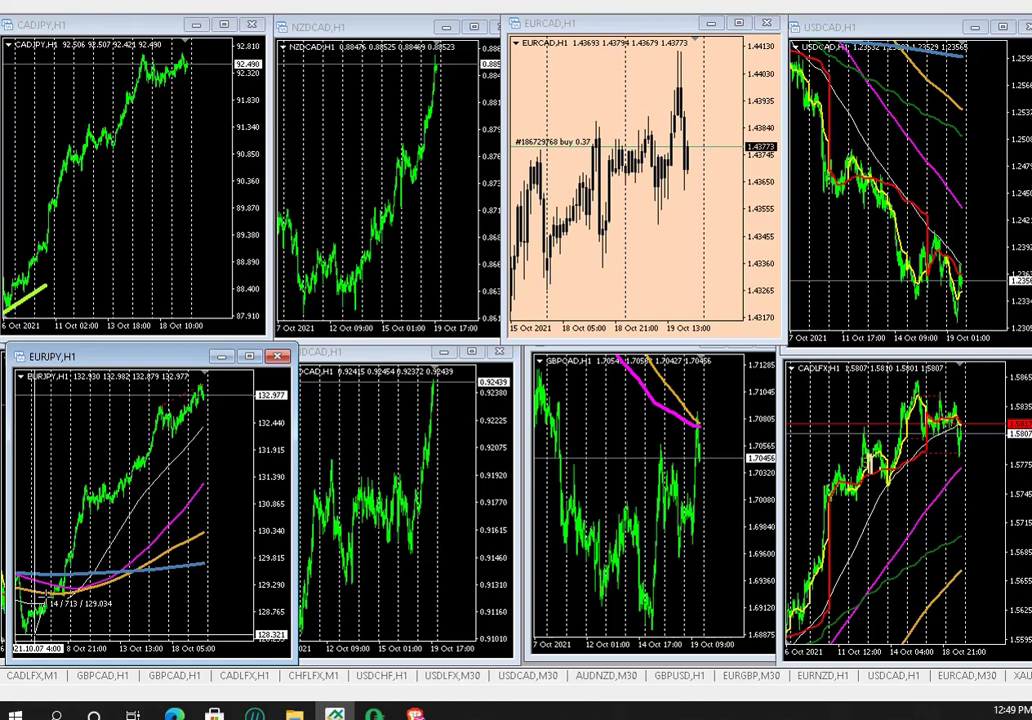
- Line up the EURJPY window directly beneath CADJPY and widen the CADJPY window to match it
click(60, 316)
drag(156, 363, 142, 363)
click(277, 289)
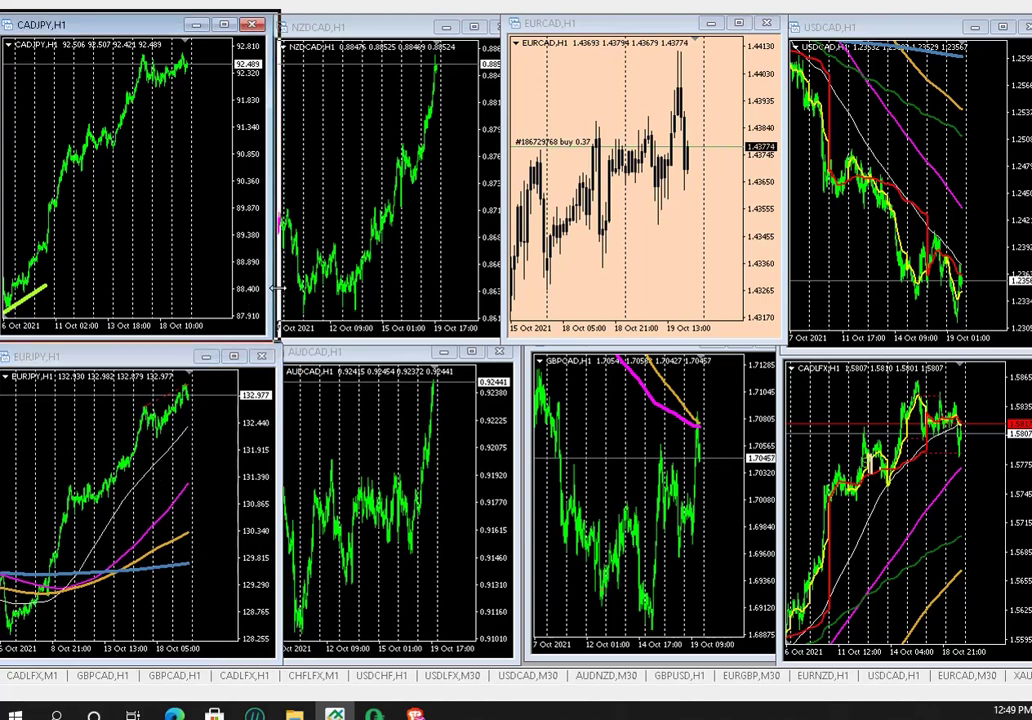
drag(277, 289, 281, 289)
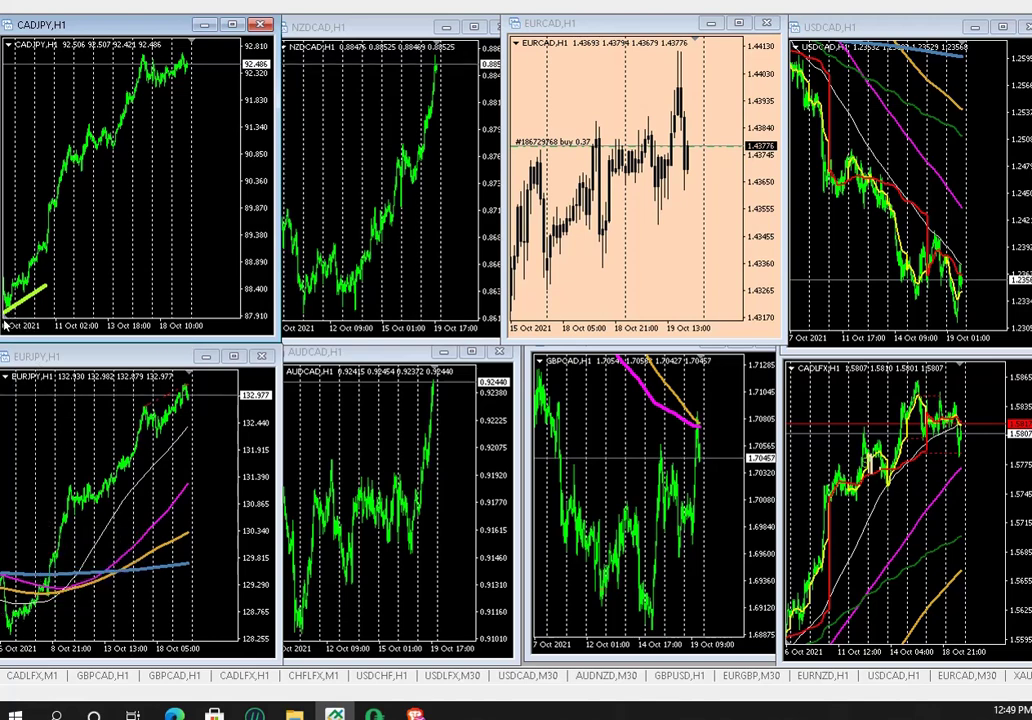
- Move the light-green trendline on CADJPY below the price curve and measure the rise from the early-October low
mouse_move(17, 288)
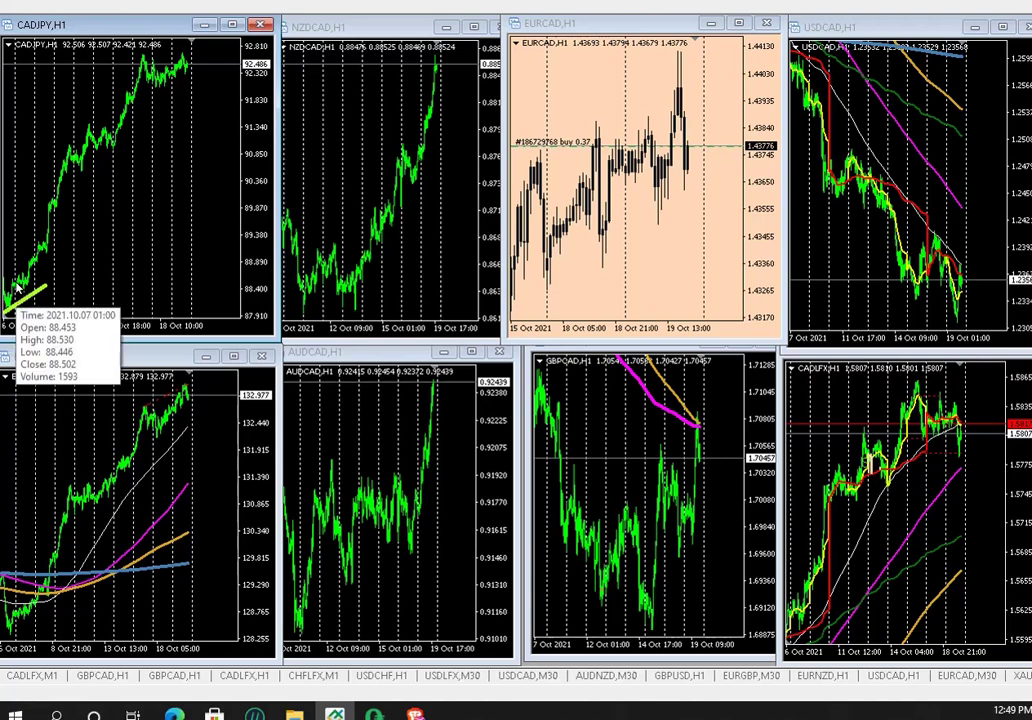
middle_click(51, 223)
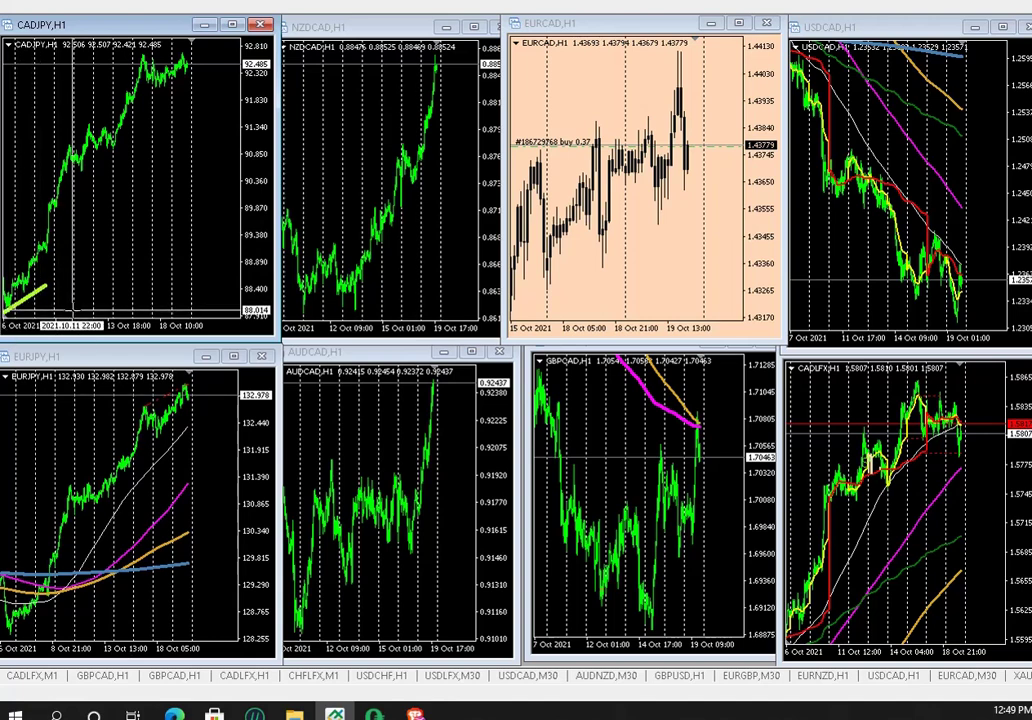
click(76, 304)
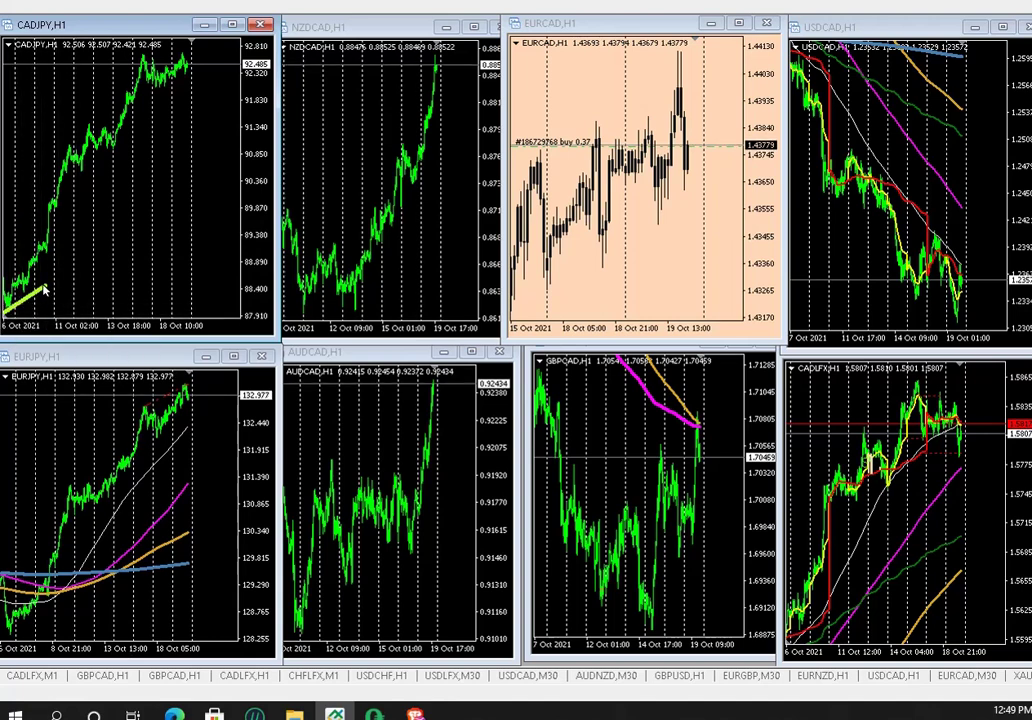
drag(46, 286, 63, 312)
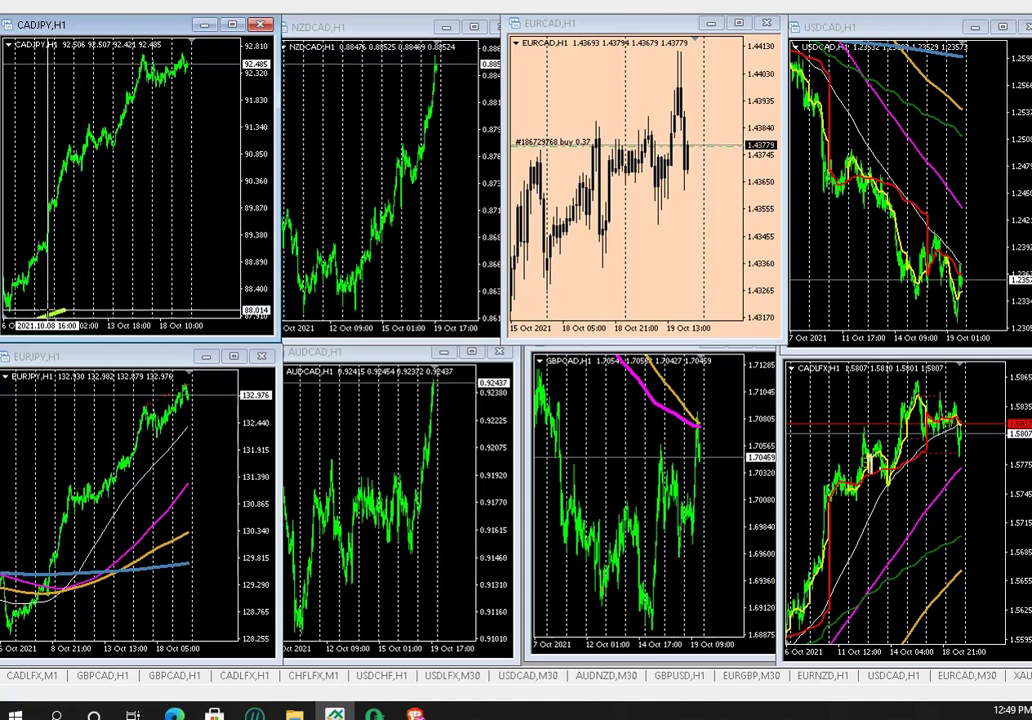
drag(25, 311, 29, 252)
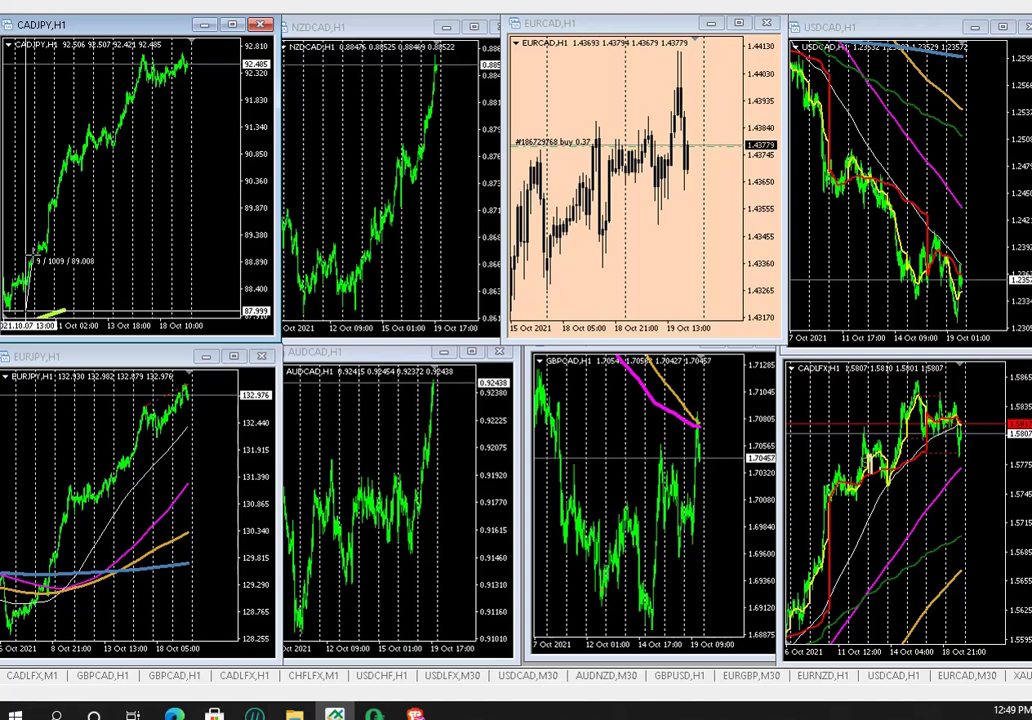
- Measure the EURJPY rise from its 7 October area low again for comparison with CADJPY
click(47, 413)
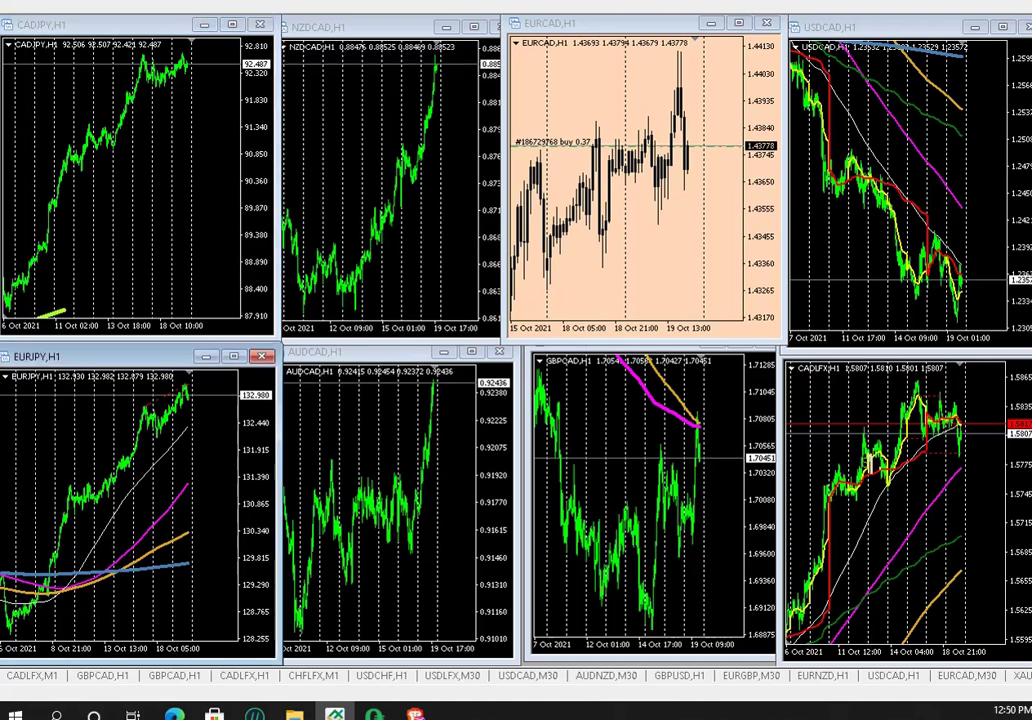
middle_click(214, 456)
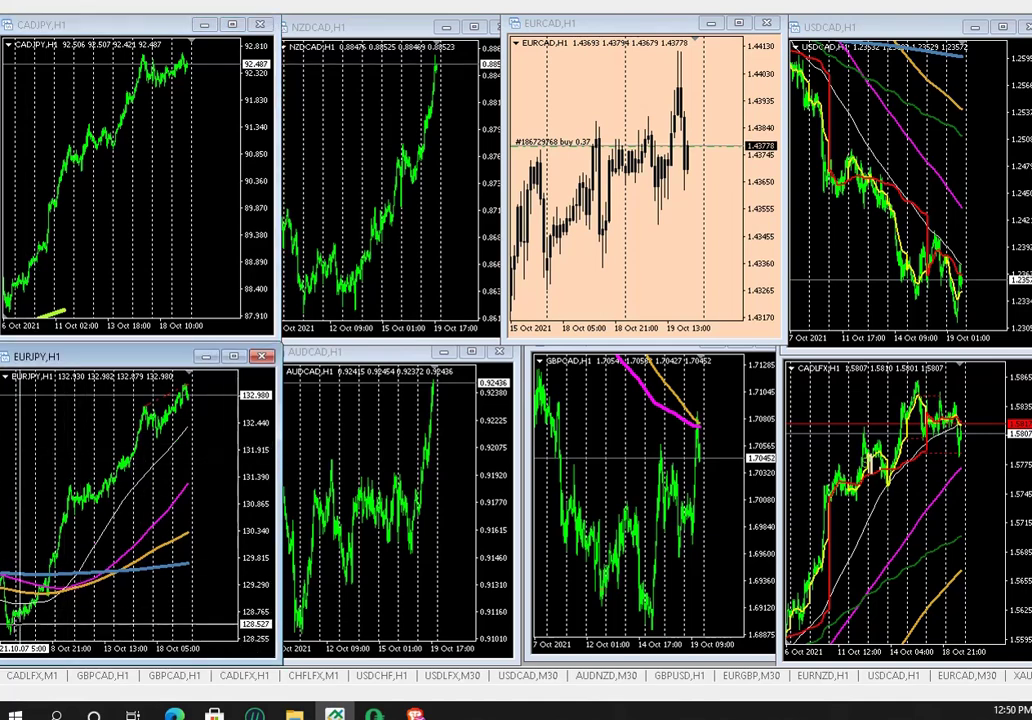
drag(22, 633, 36, 600)
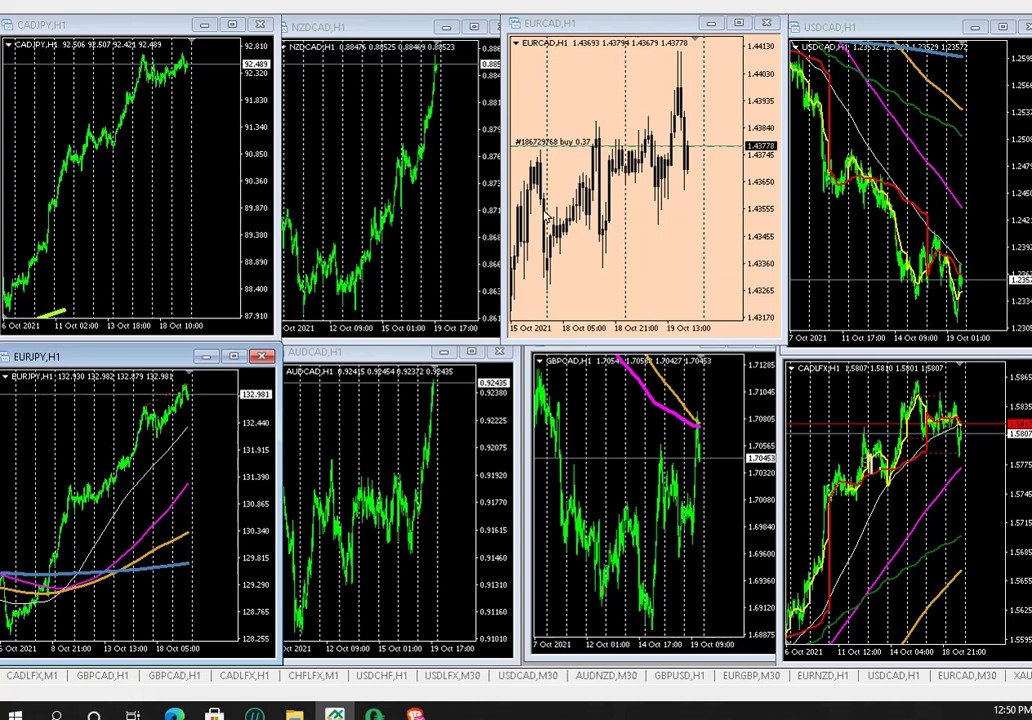
- Place the EURCAD window below CADJPY, zoom it out to cover the period from 6 October, and slightly adjust its width
drag(510, 24, 127, 348)
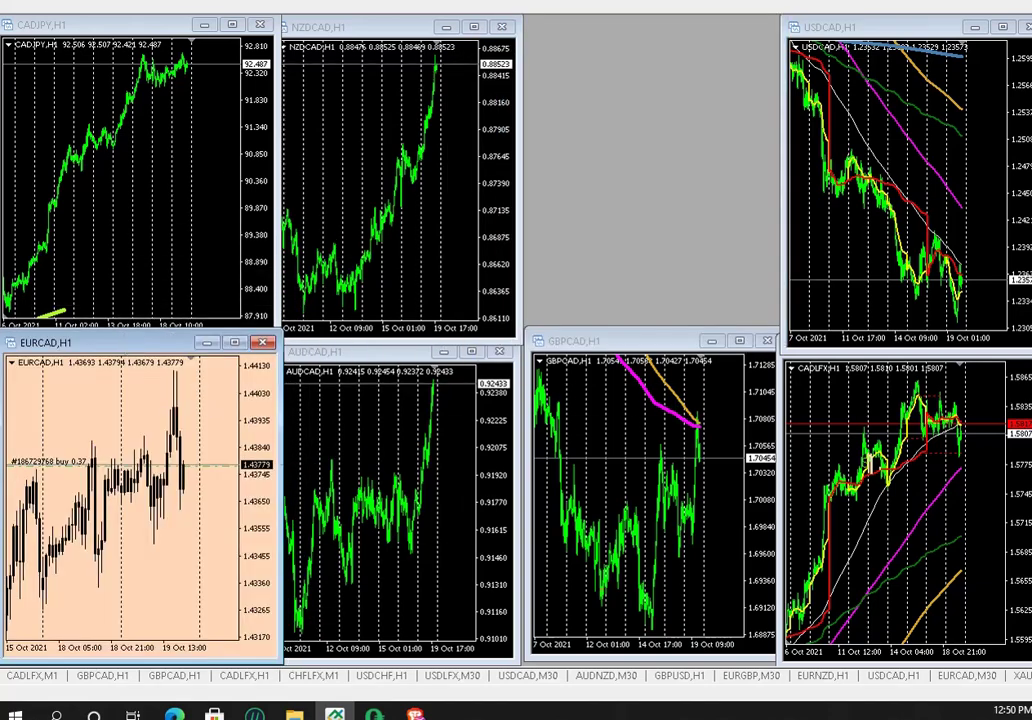
key(minus)
key(minus)
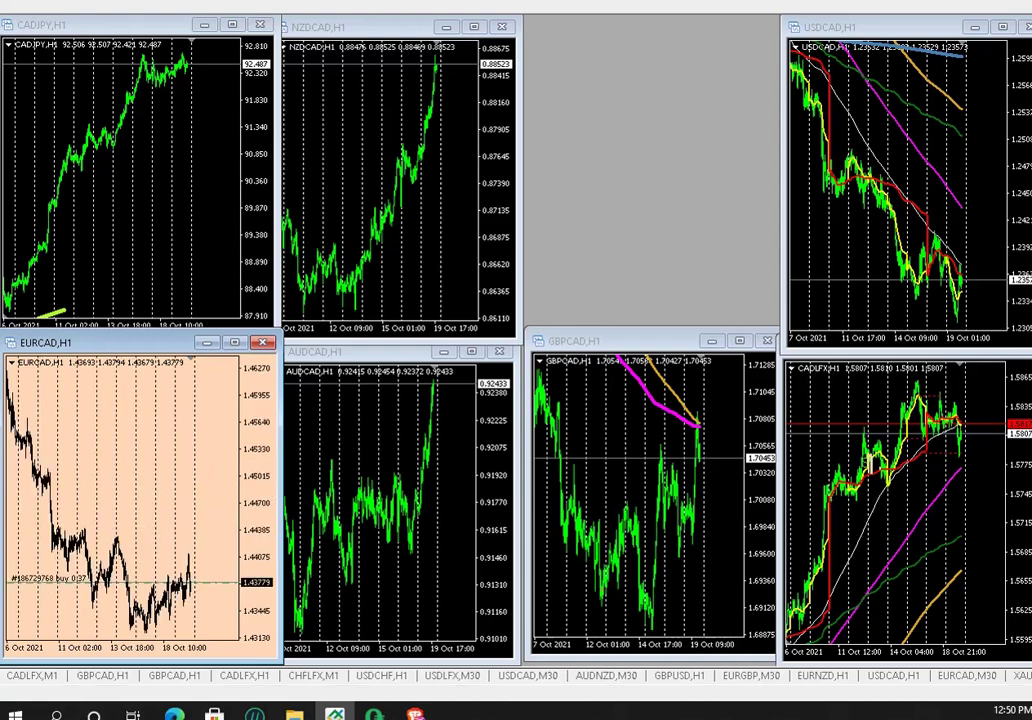
drag(27, 371, 31, 371)
key(minus)
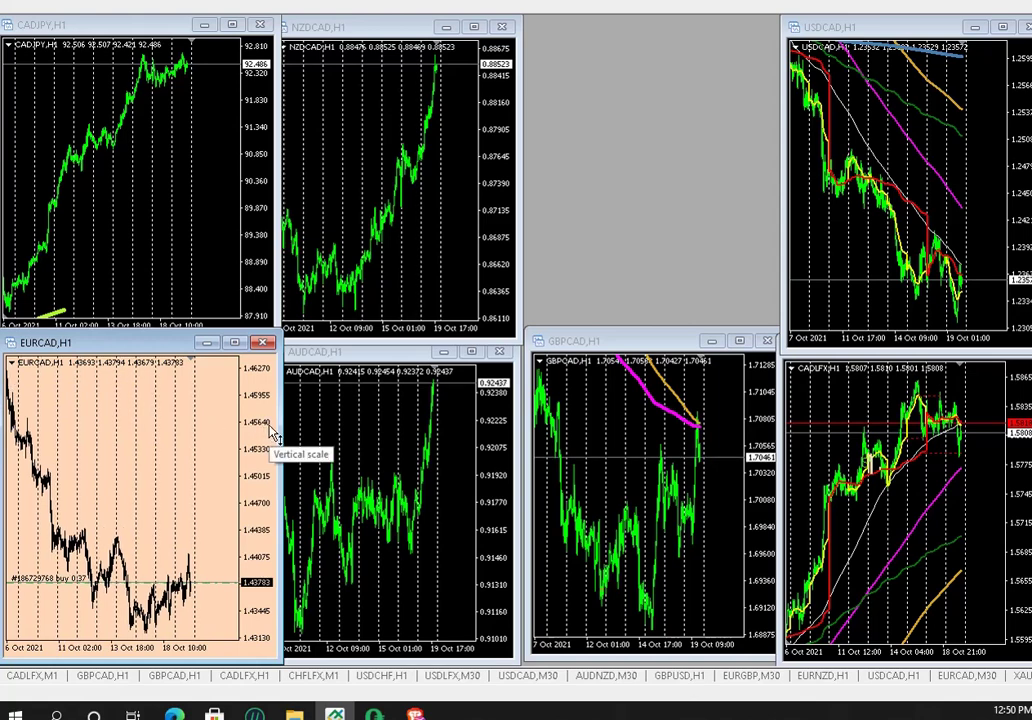
drag(279, 428, 226, 428)
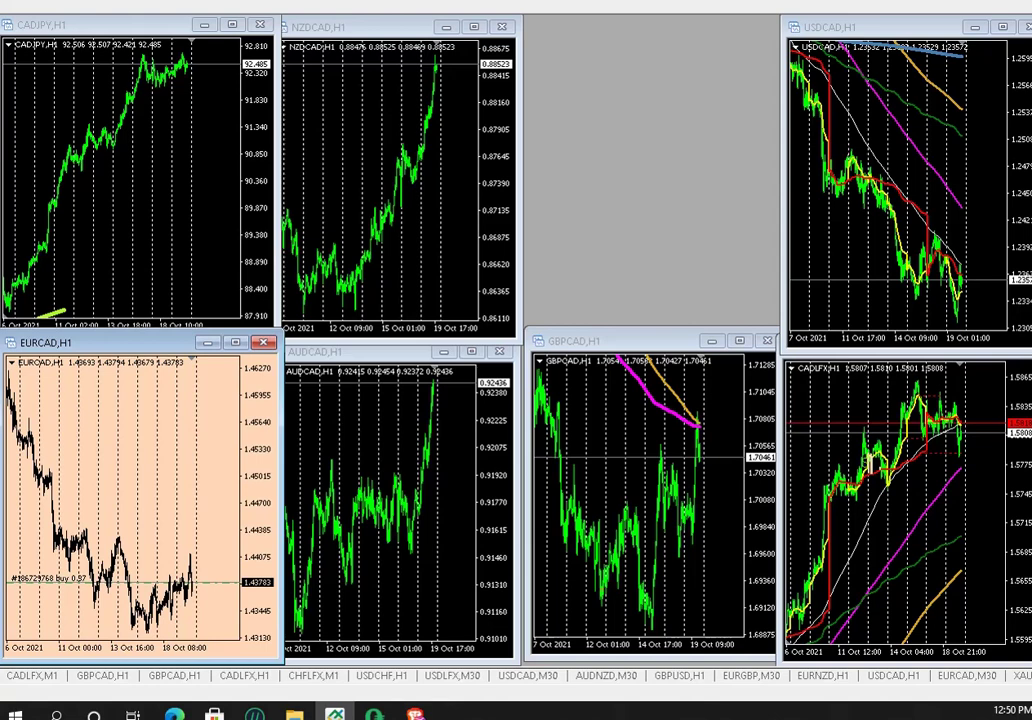
- Measure the EURCAD decline from its early-October high and return its window to the gap between NZDCAD and USDCAD
middle_click(26, 372)
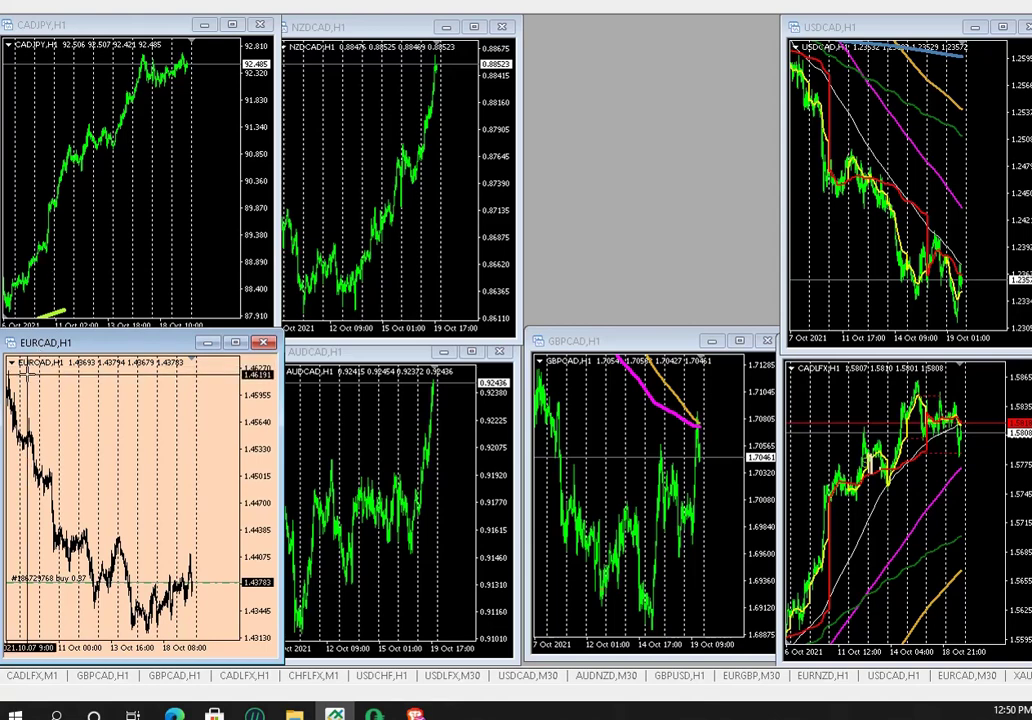
drag(26, 372, 24, 454)
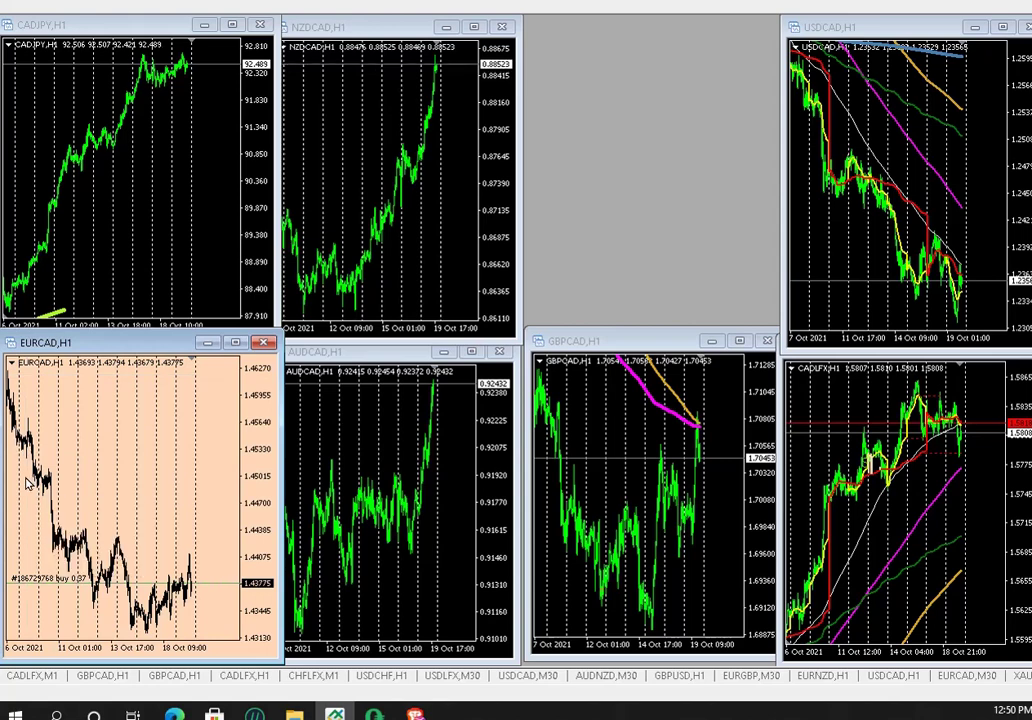
drag(120, 344, 620, 229)
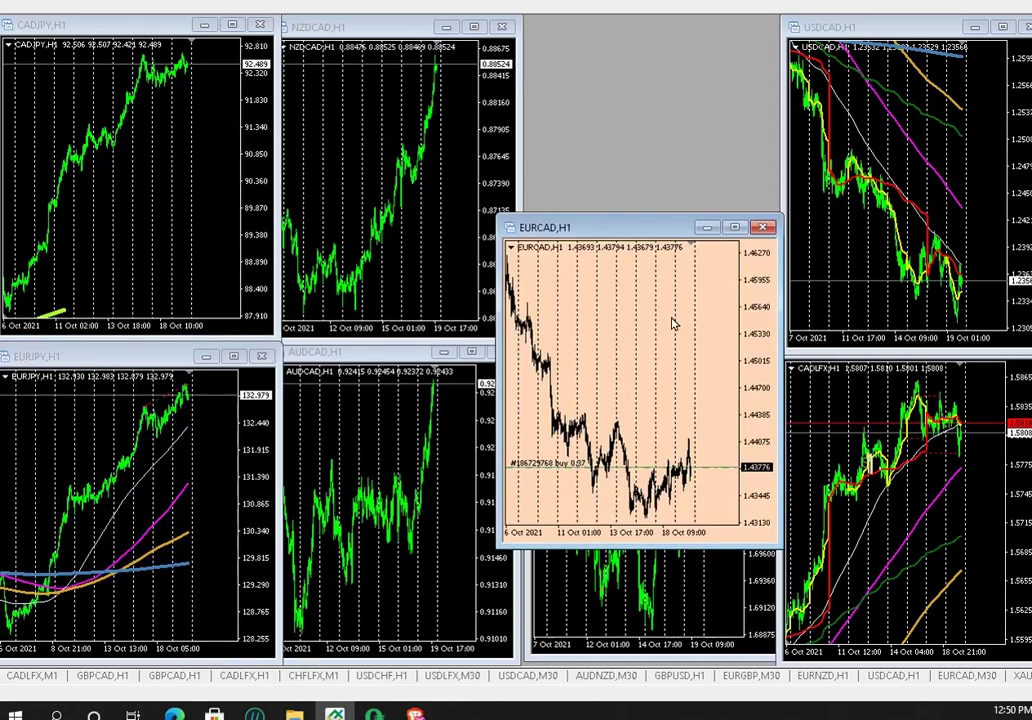
drag(631, 230, 649, 26)
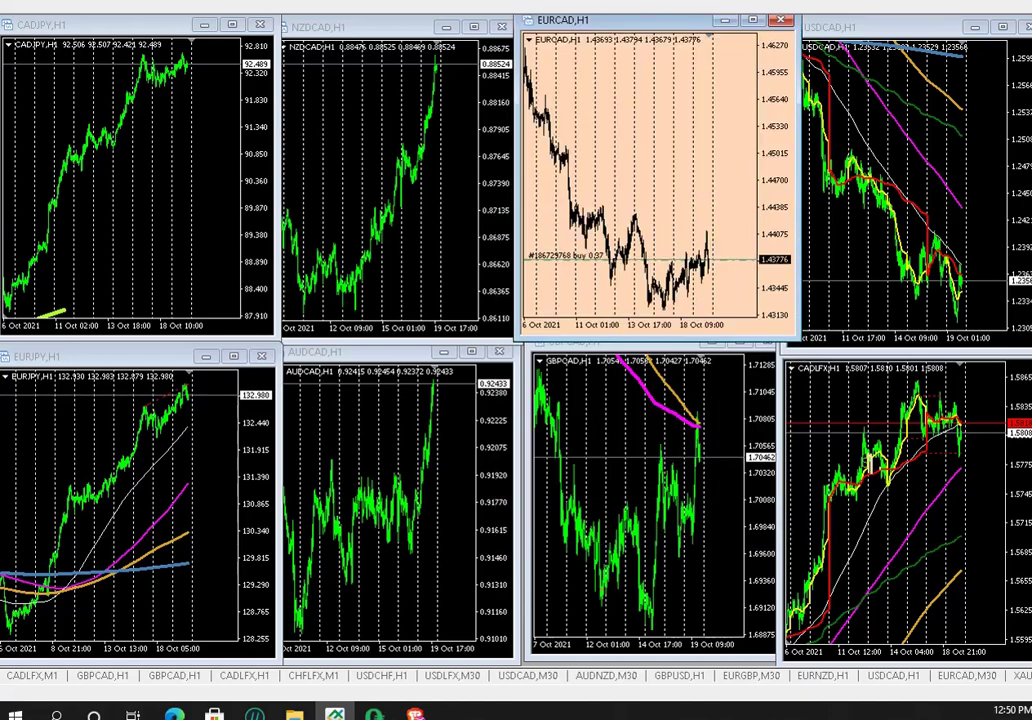
- Examine the 18 to 19 October section of the CADJPY chart with the crosshair
click(63, 68)
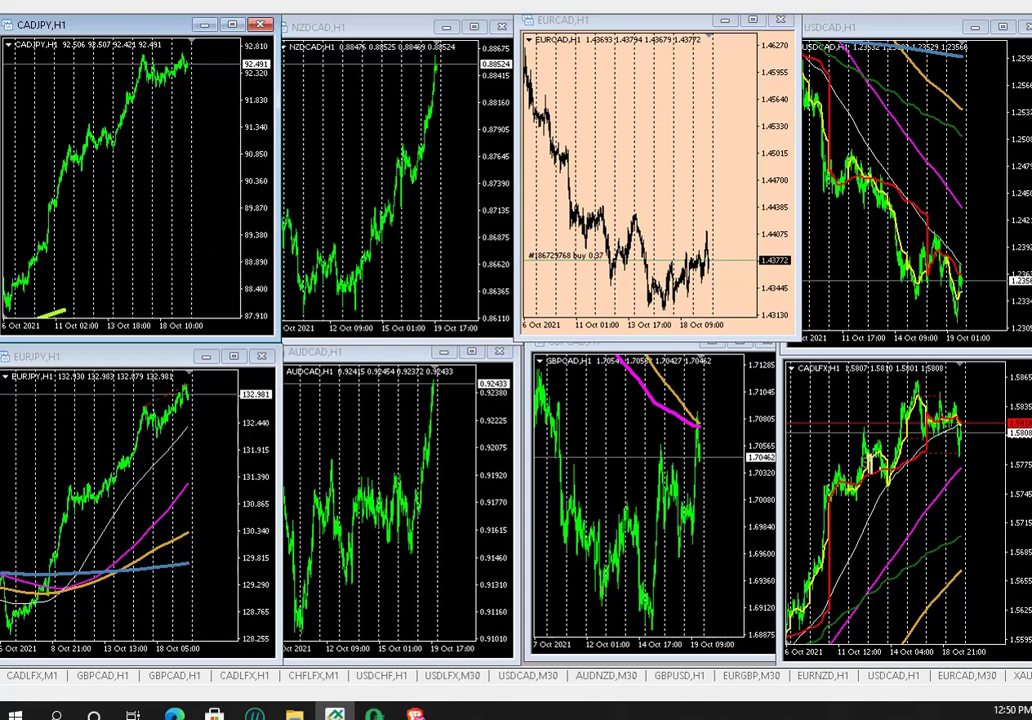
middle_click(228, 212)
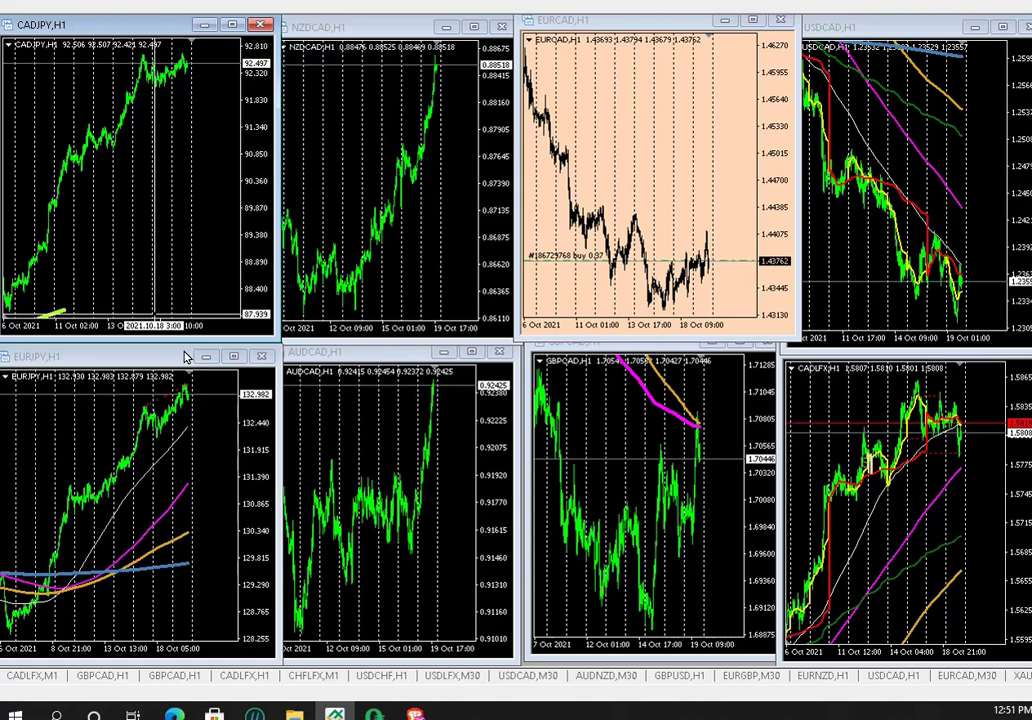
- Zoom in on the EURJPY and CADJPY charts until their individual candles can be compared
click(168, 443)
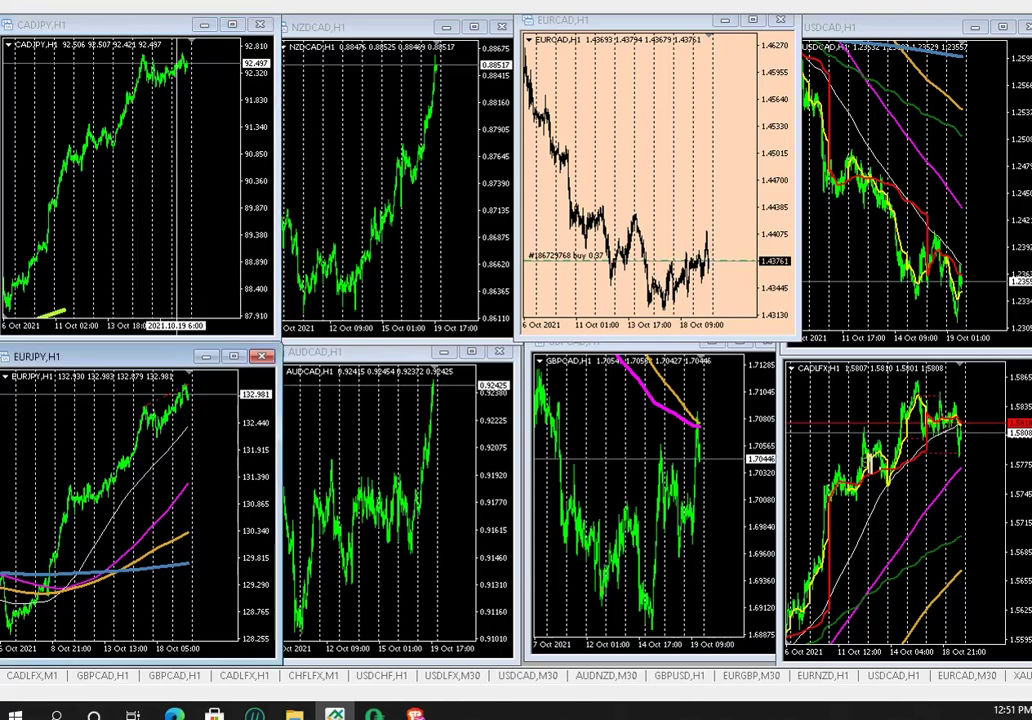
key(plus)
key(plus)
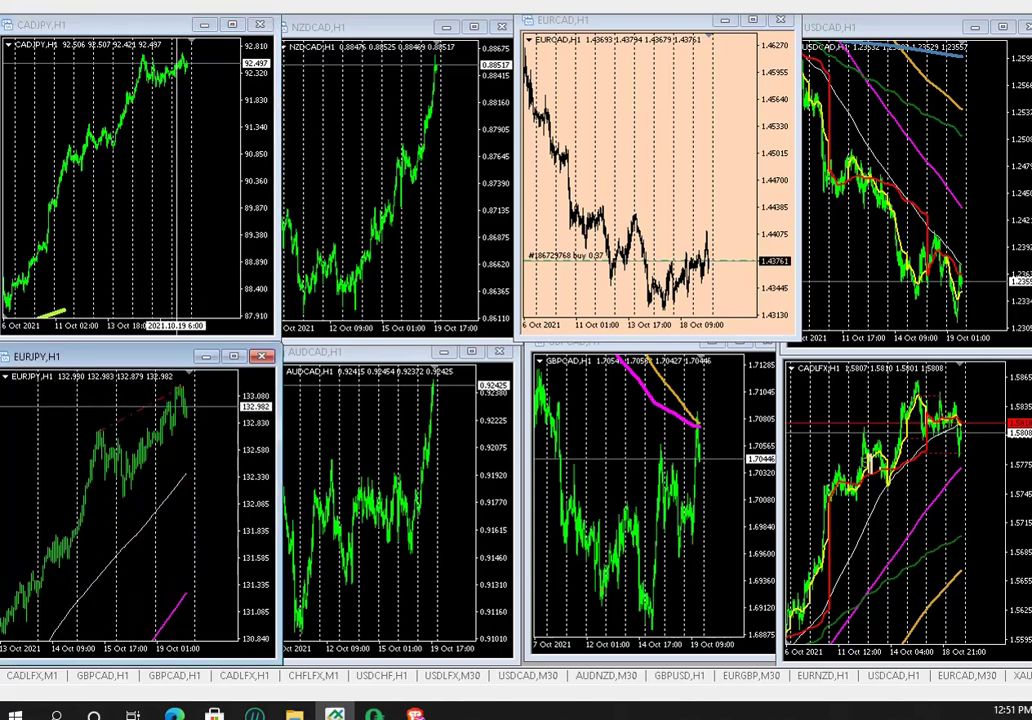
click(175, 138)
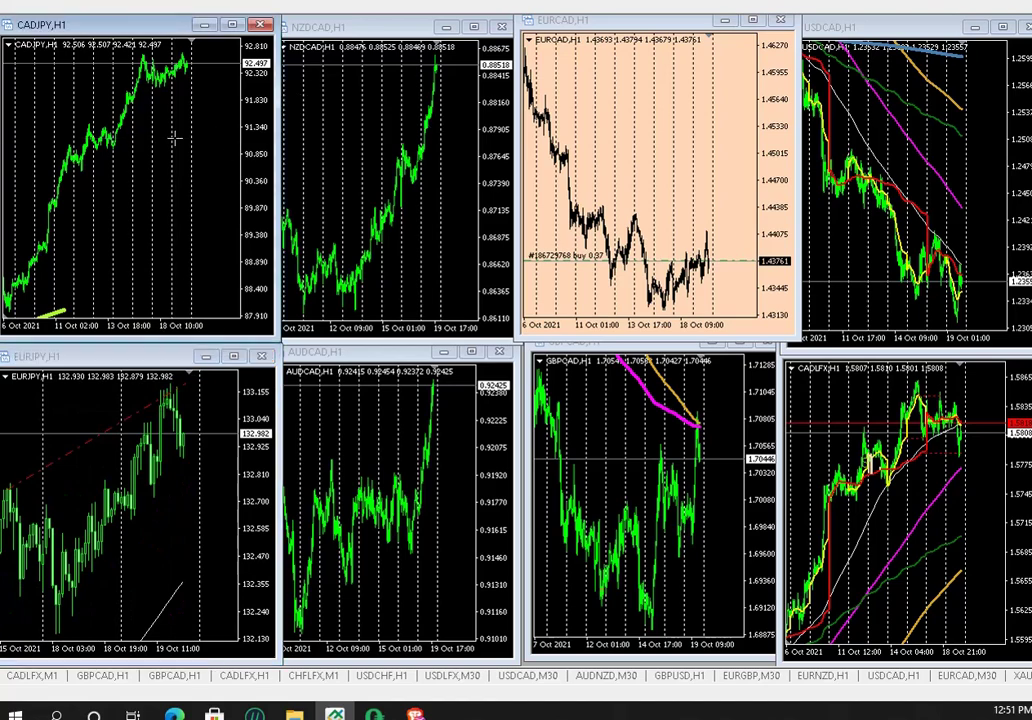
key(plus)
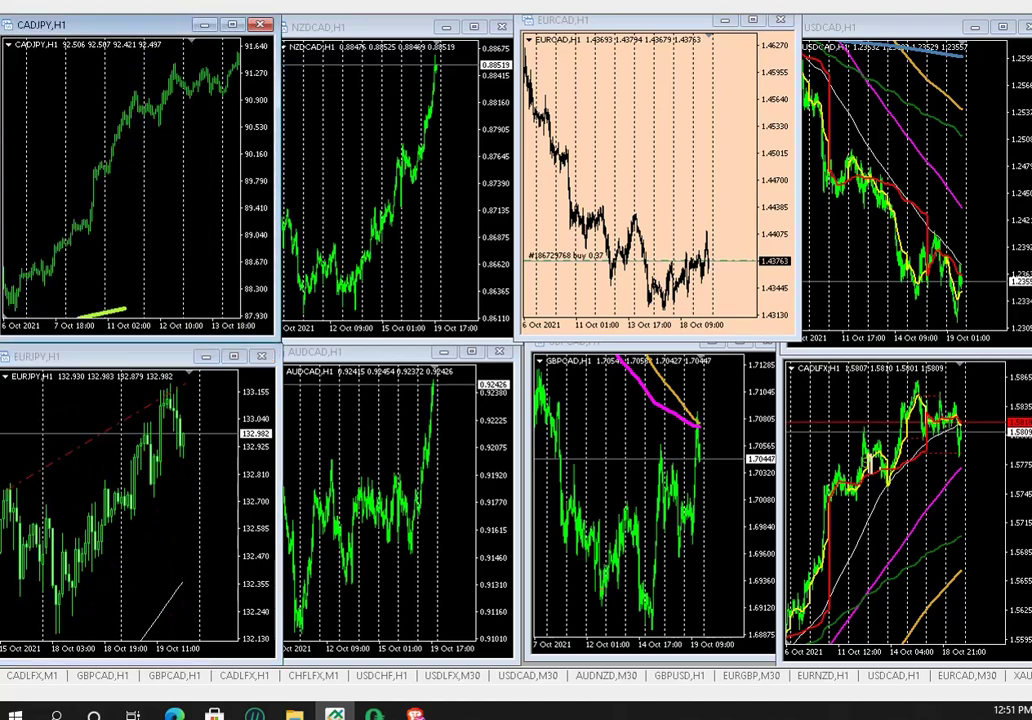
key(plus)
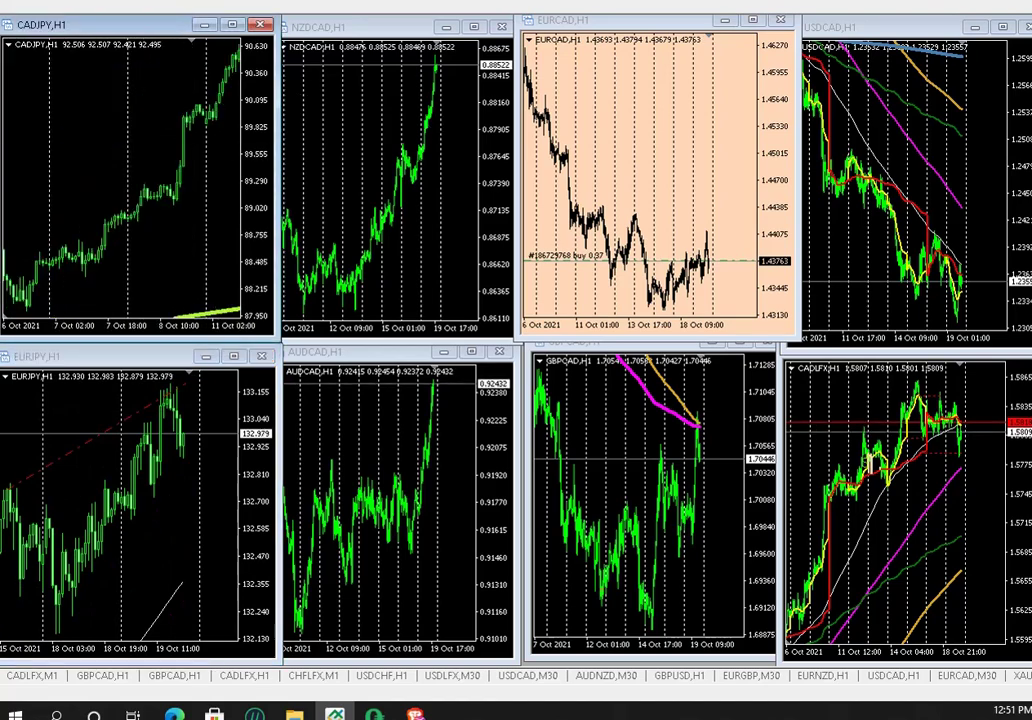
- Show the latest CADJPY candles and measure the 19 October drop from the high on both CADJPY and EURJPY
key(End)
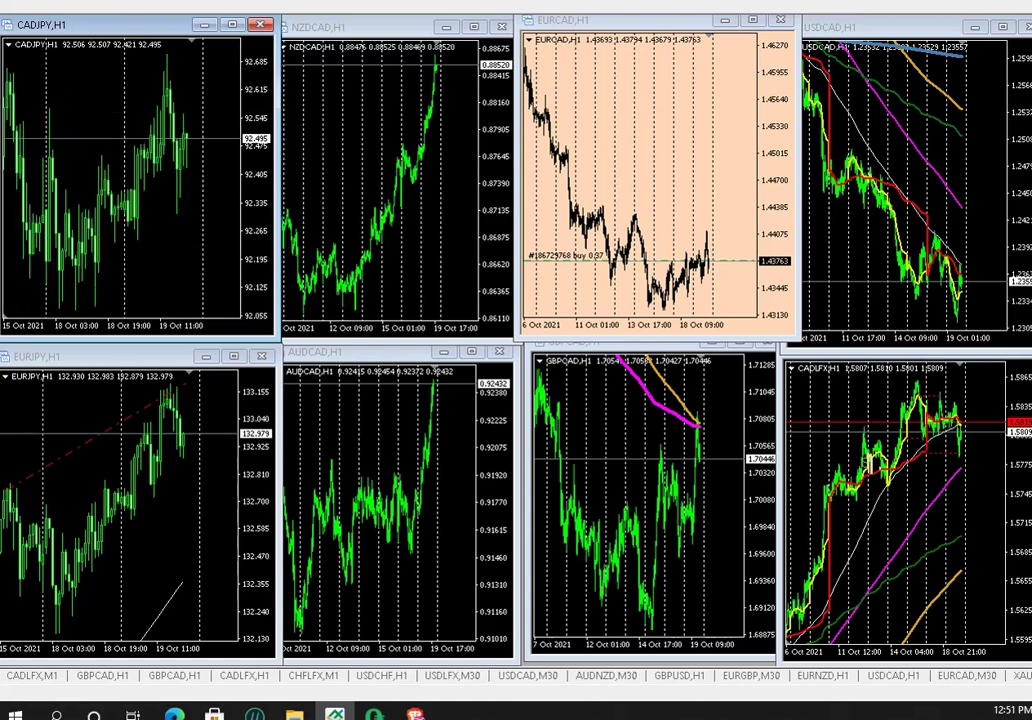
middle_click(110, 149)
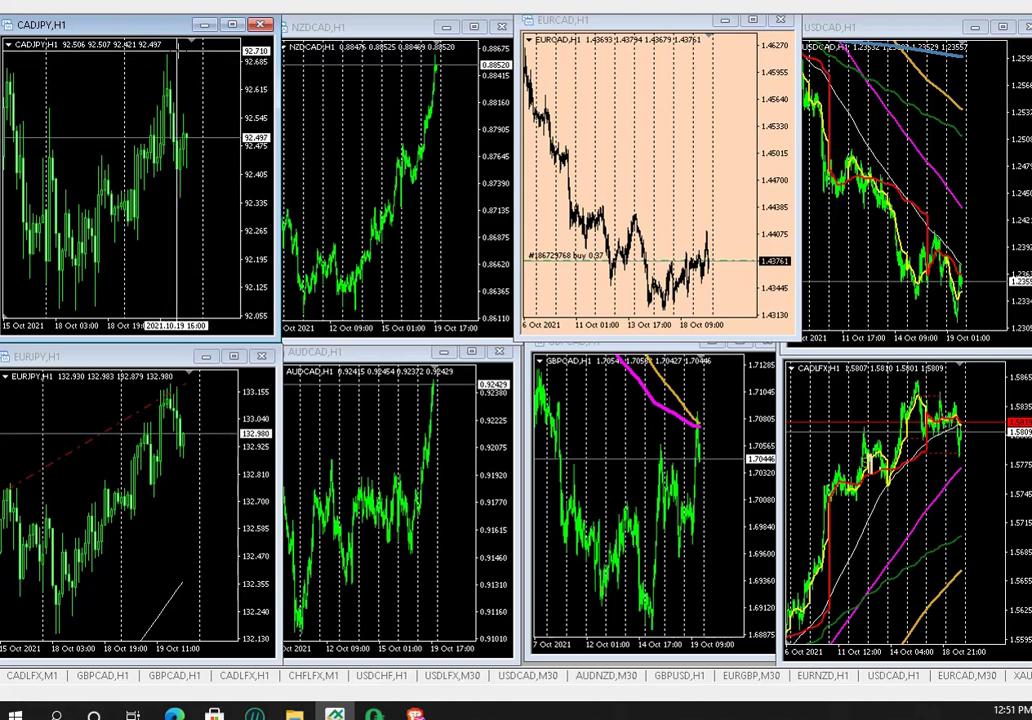
drag(178, 52, 177, 212)
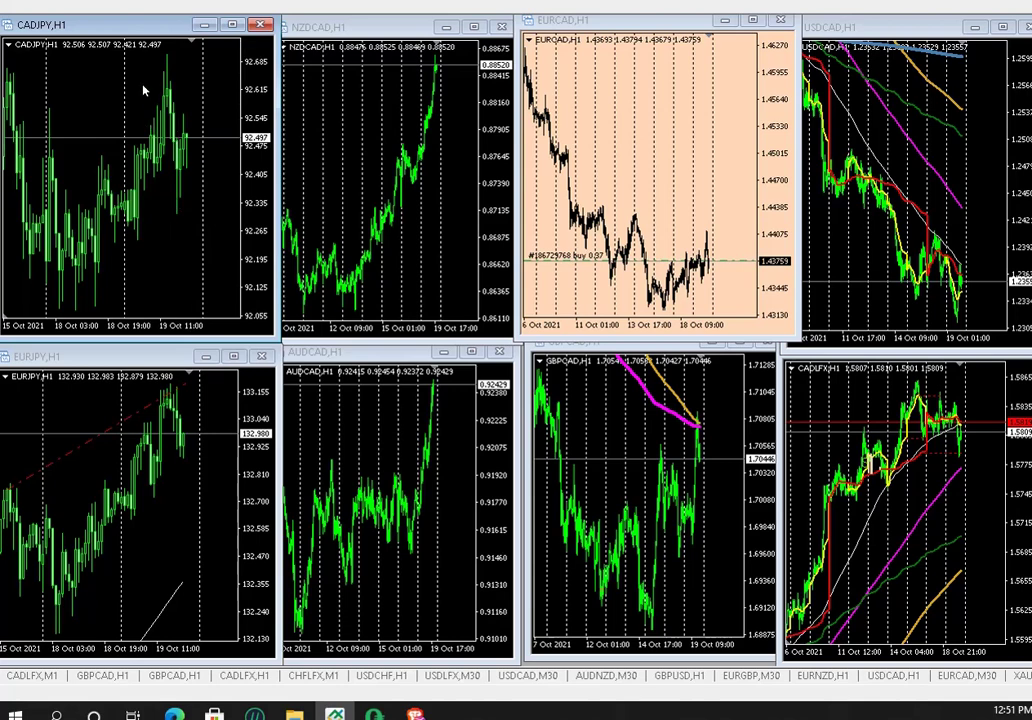
click(127, 358)
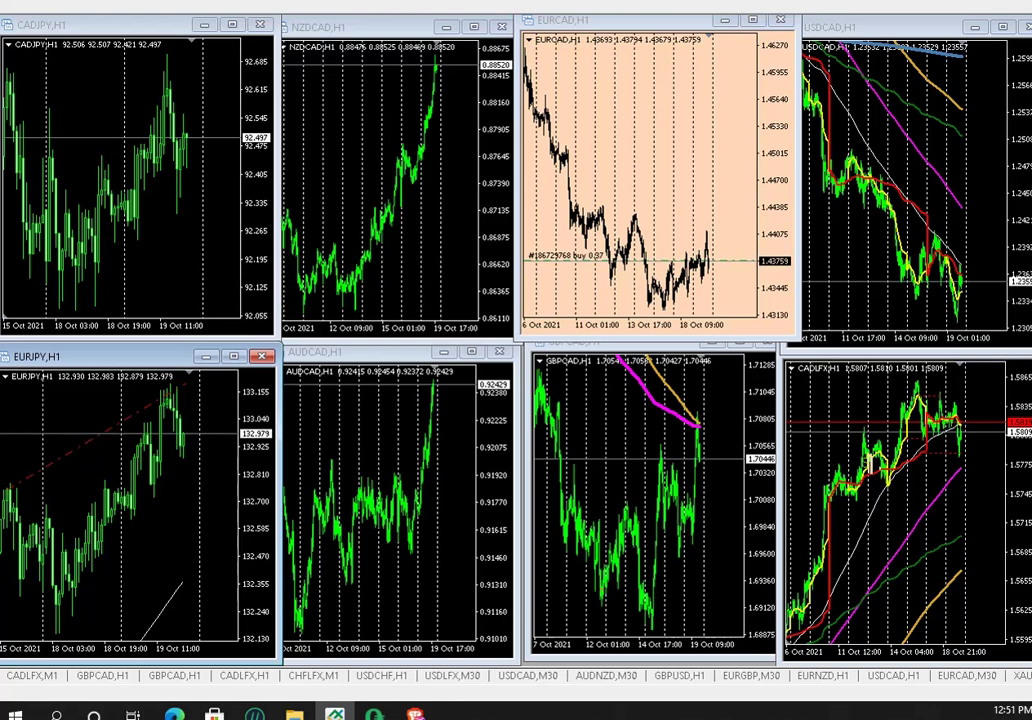
drag(181, 385, 177, 457)
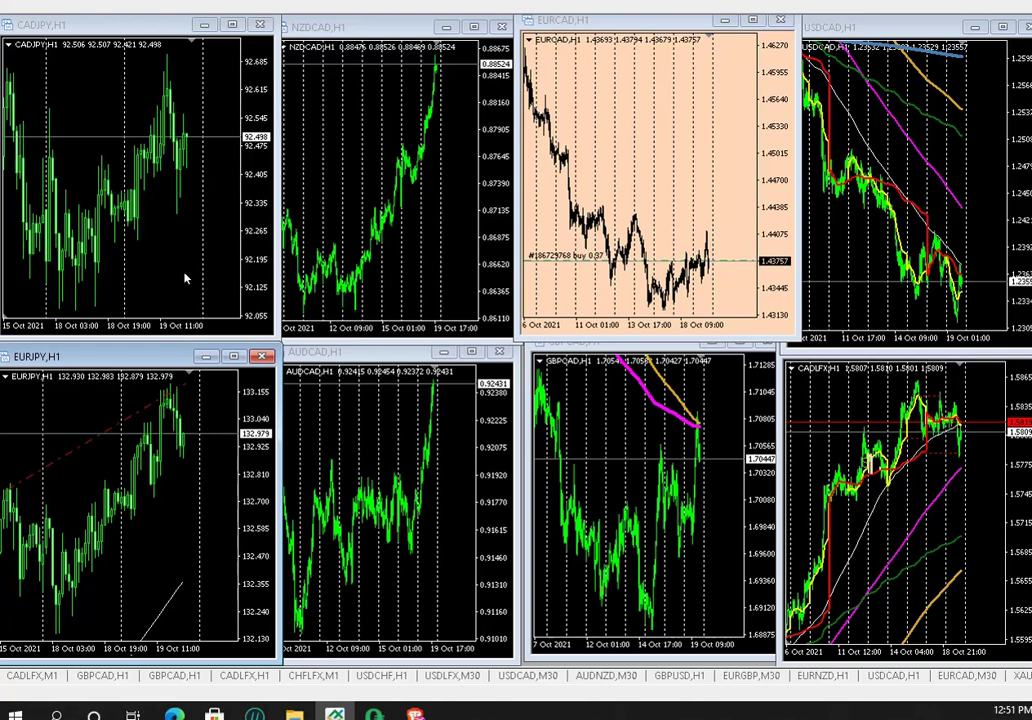
- Buy another 0.37 lots of EURCAD with One Click Trading and hide the trading panel on its chart
right_click(645, 157)
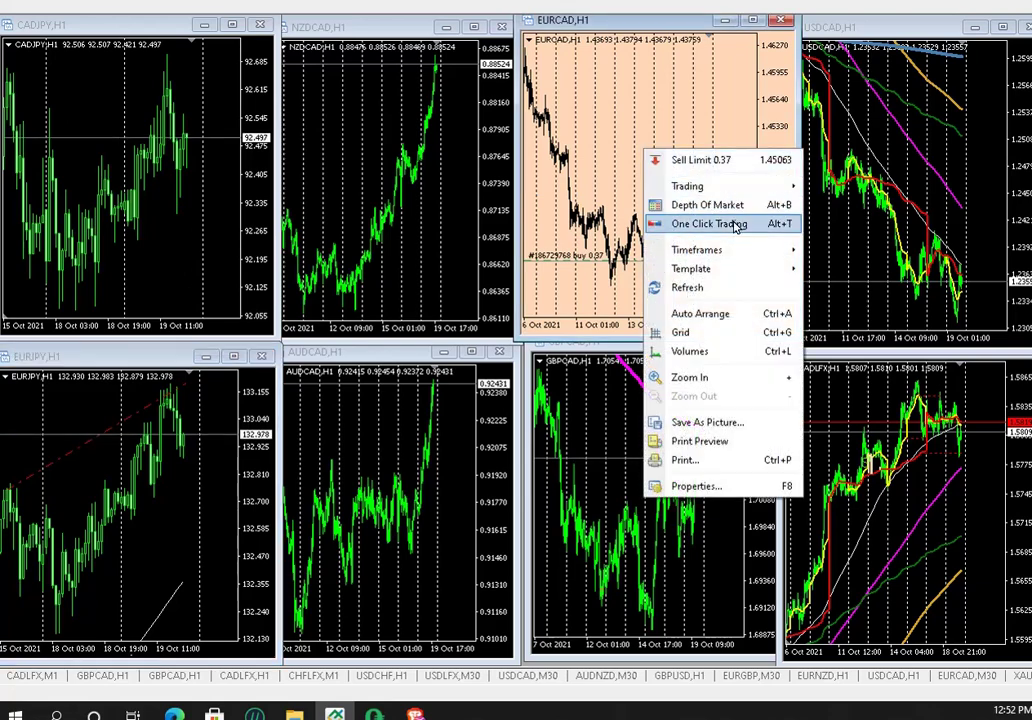
click(735, 226)
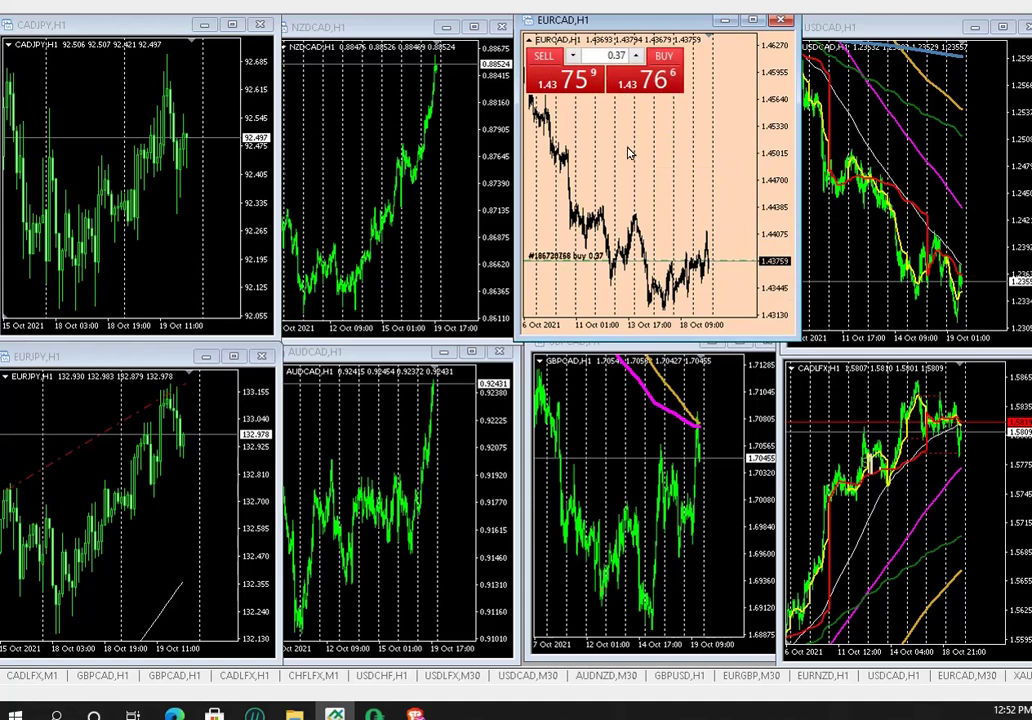
right_click(629, 152)
click(686, 221)
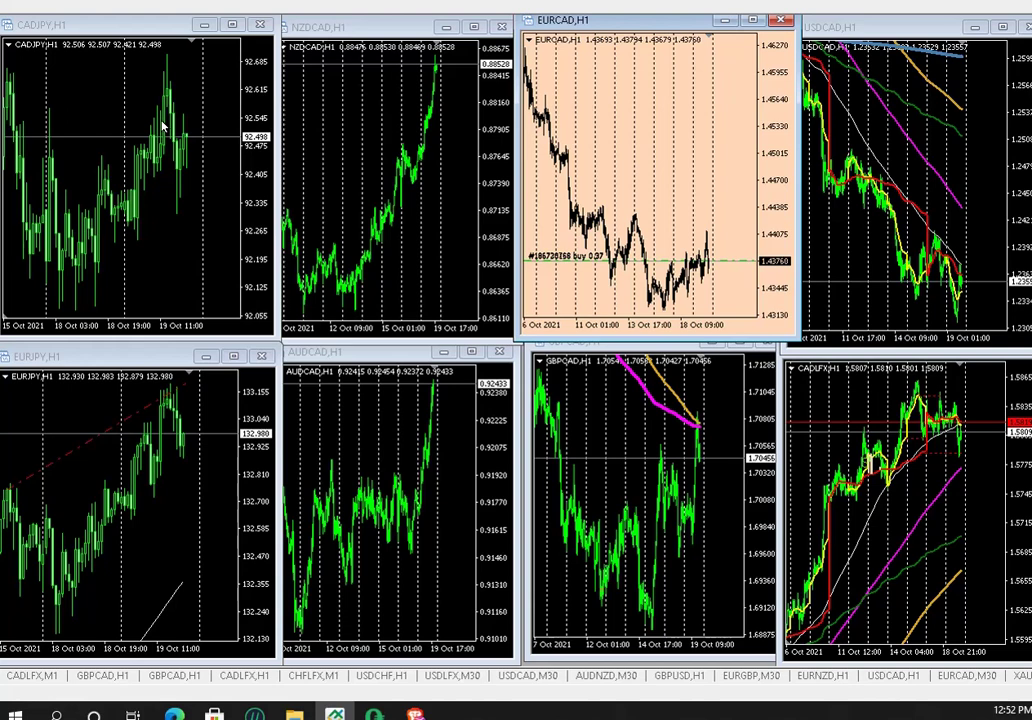
click(77, 104)
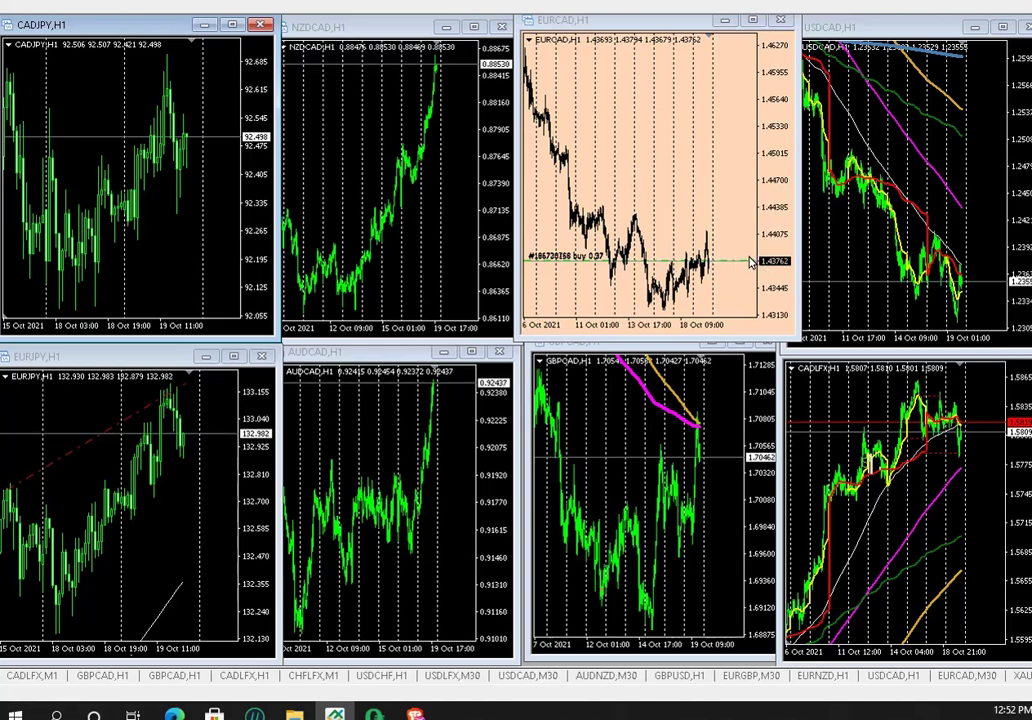
click(698, 191)
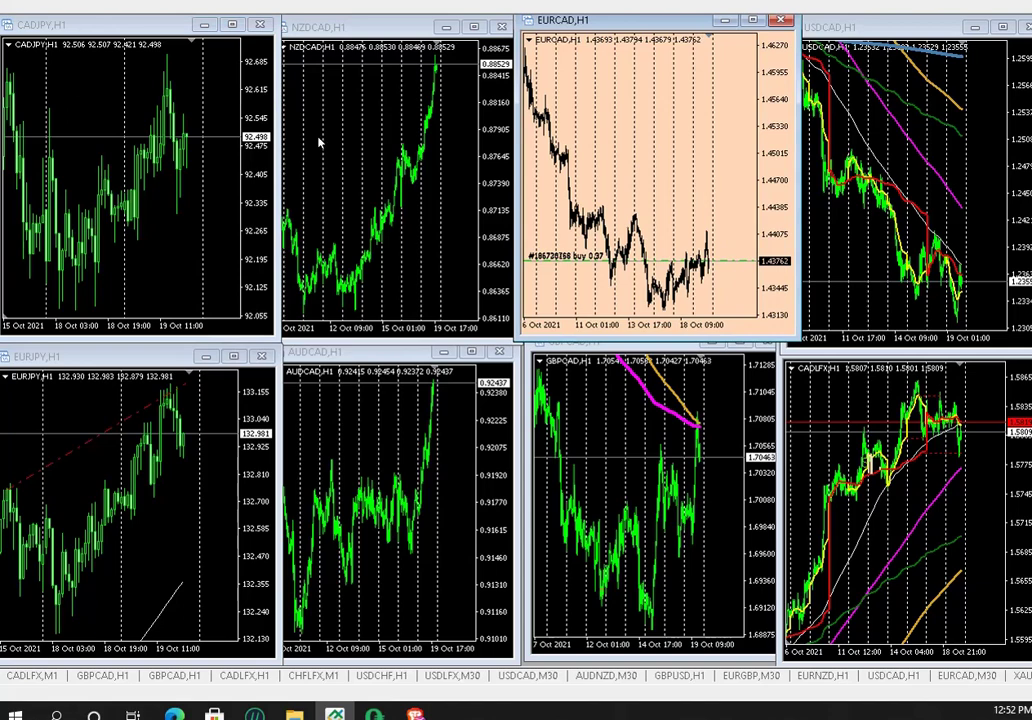